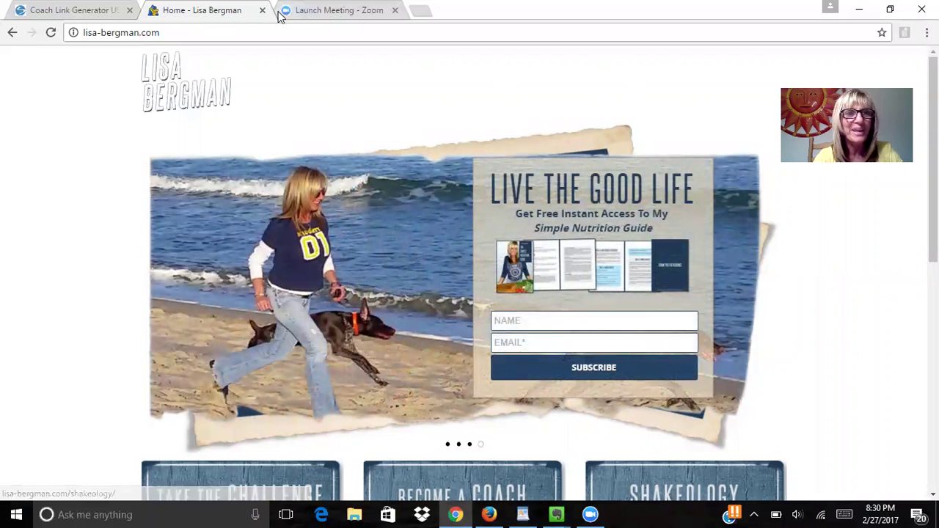
# Step: Switch Chrome to the Team Beachbody Coach Link Generator tab
pyautogui.click(68, 15)
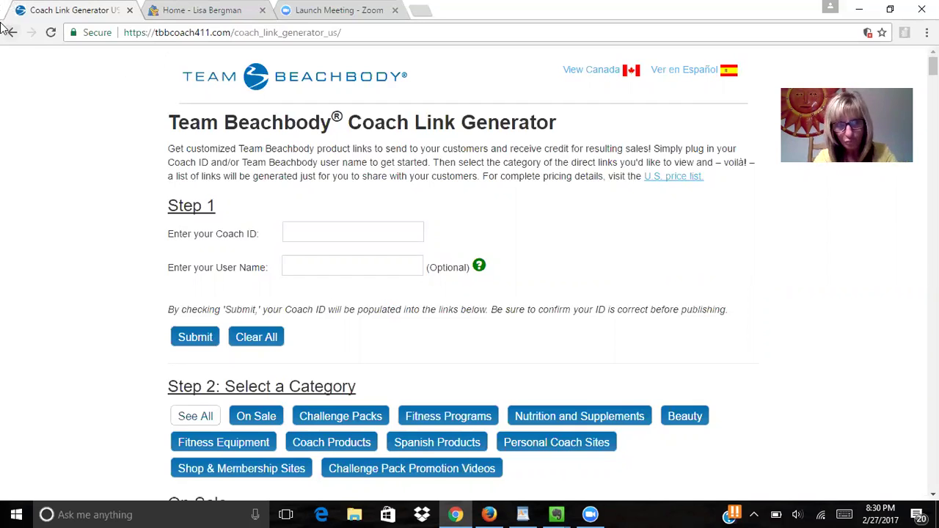
# Step: Enter the coach's ID number and user name in Step 1 and submit them
pyautogui.click(293, 230)
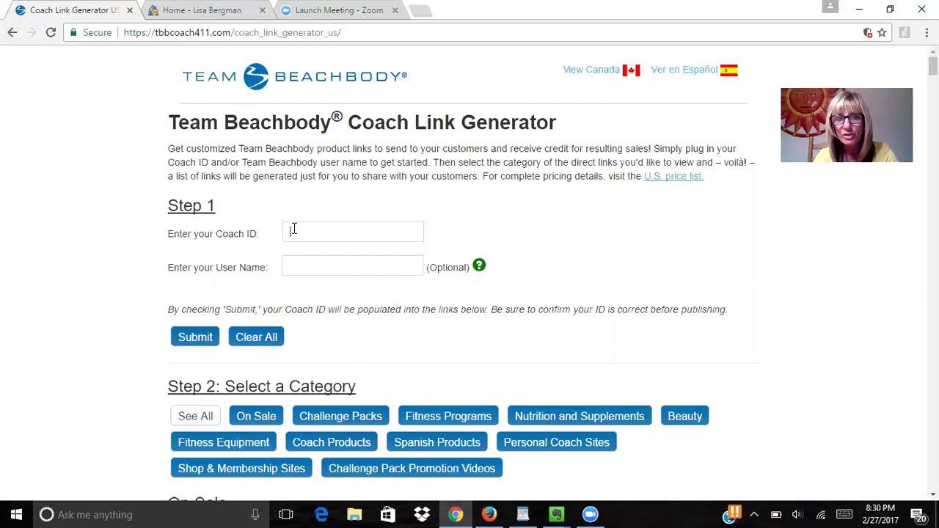
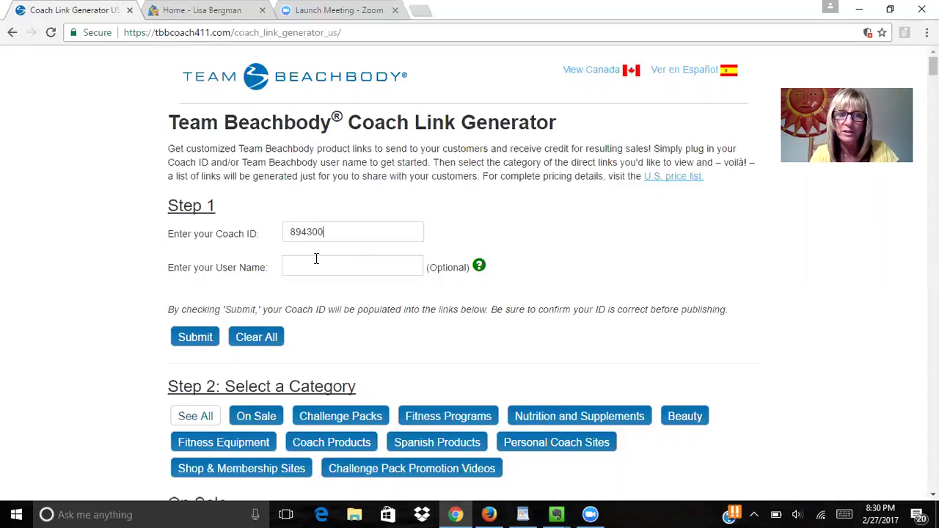
pyautogui.click(318, 264)
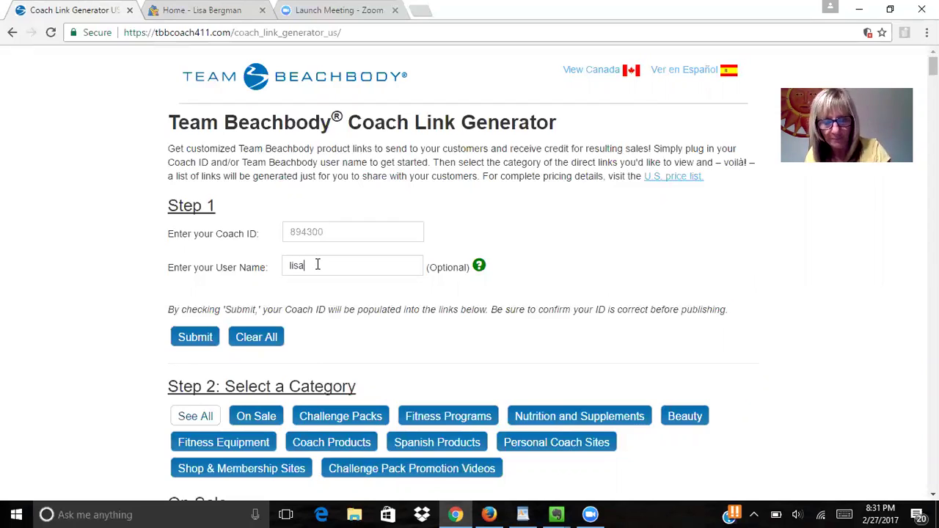
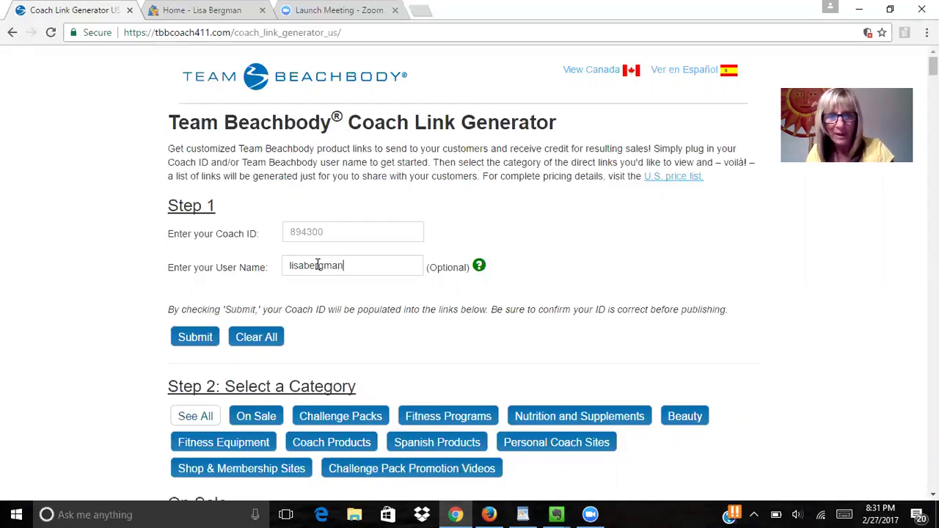
pyautogui.click(202, 339)
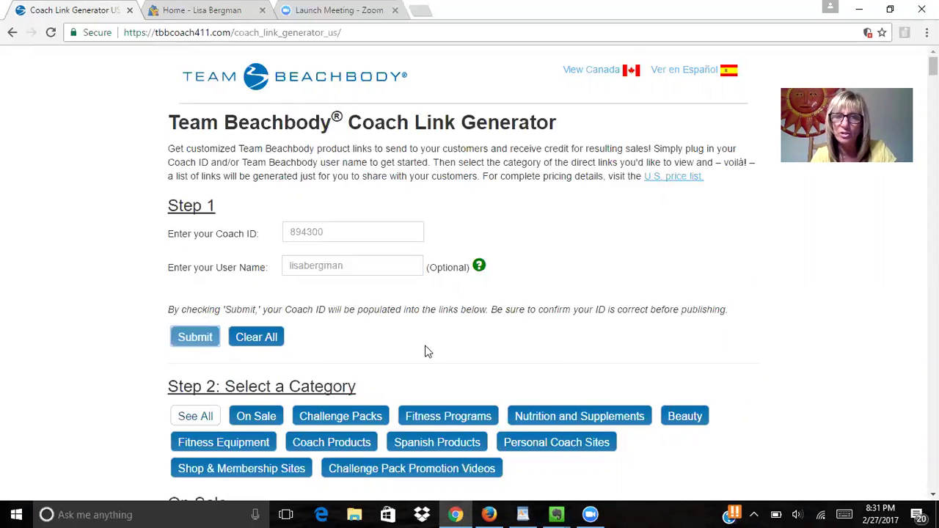
# Step: Scroll down to review the generated On Sale and Challenge Packs links
pyautogui.scroll(-3, 430, 300)
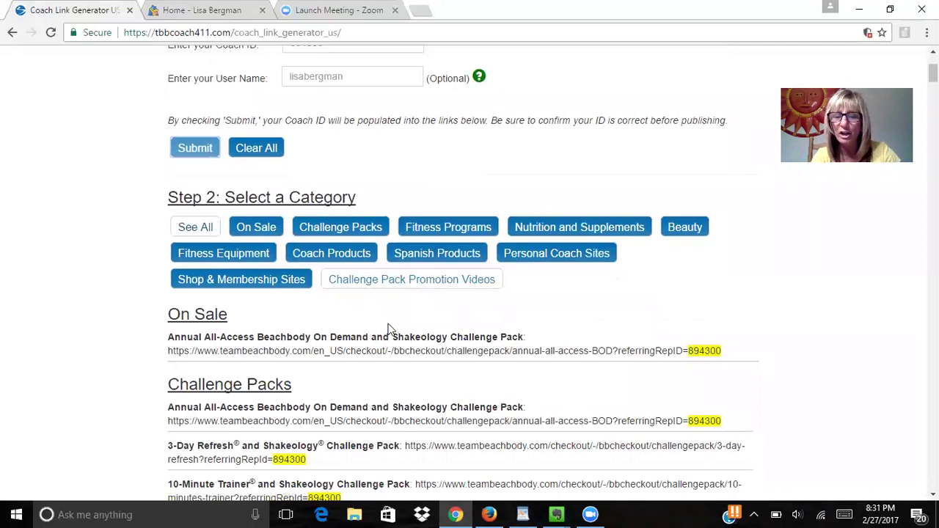
pyautogui.scroll(-1, 401, 354)
pyautogui.scroll(-2, 401, 354)
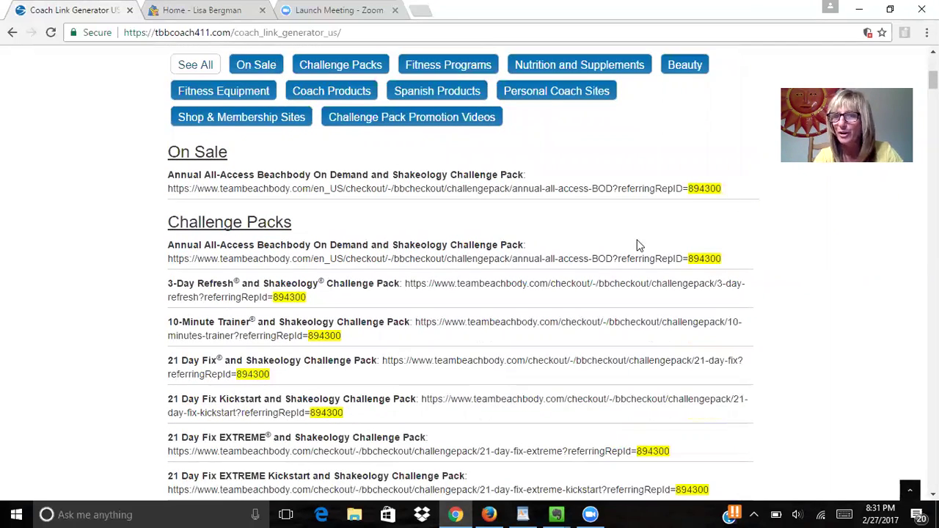
pyautogui.scroll(-1, 361, 463)
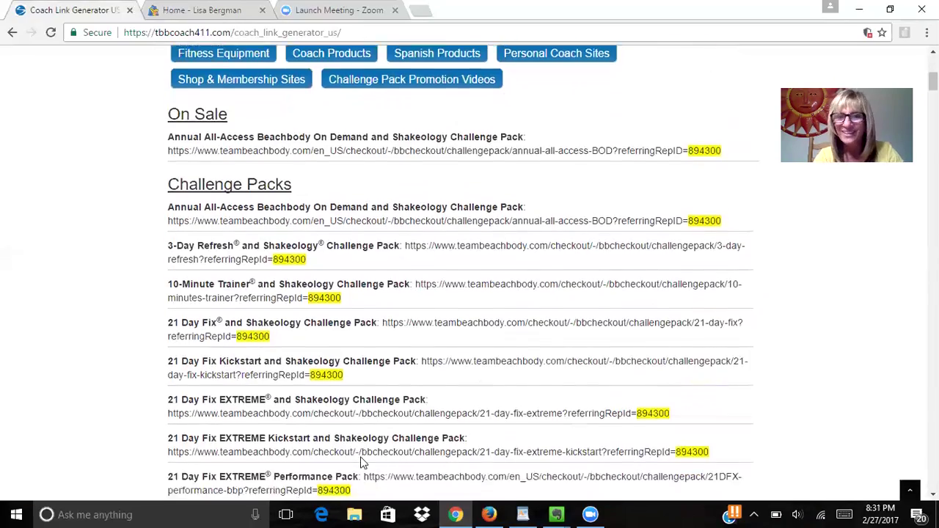
pyautogui.scroll(-1, 361, 461)
pyautogui.scroll(7, 378, 361)
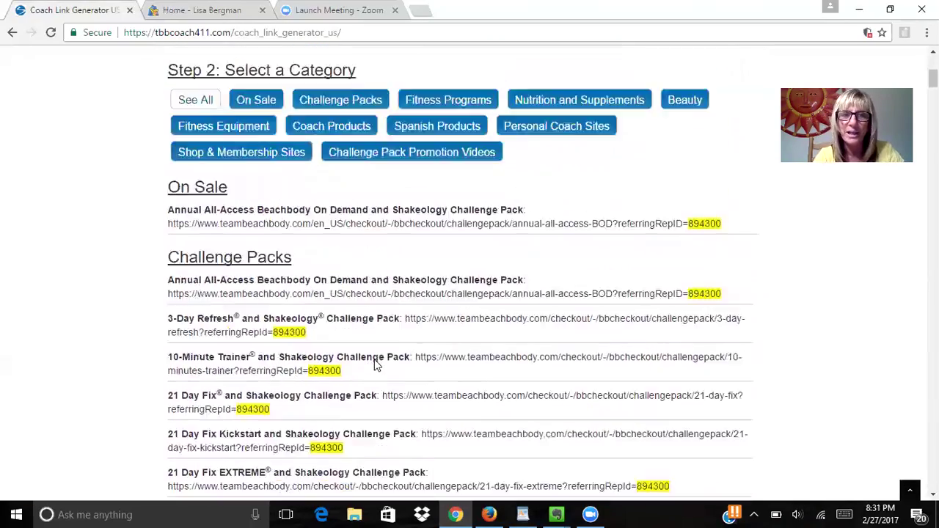
pyautogui.scroll(-5, 377, 365)
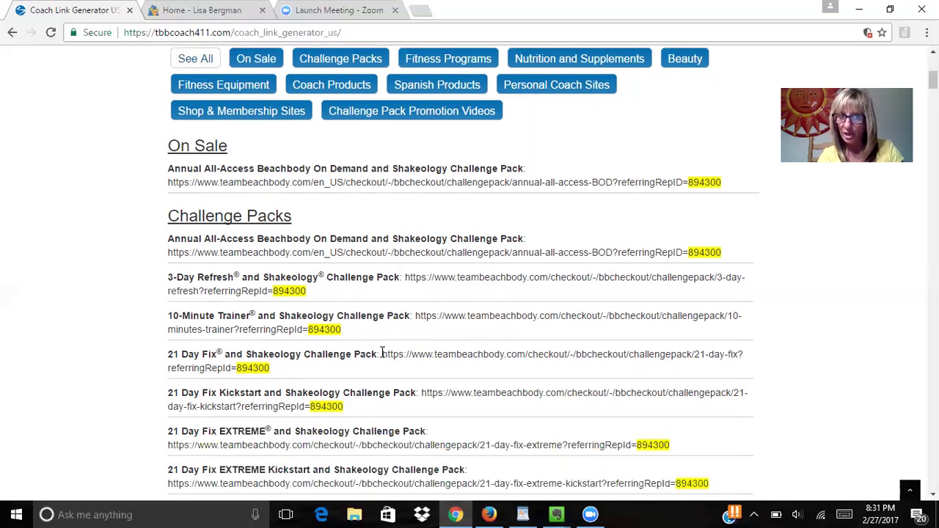
# Step: Copy the 21 Day Fix and Shakeology Challenge Pack link to the clipboard
pyautogui.moveTo(382, 353); pyautogui.dragTo(397, 363)
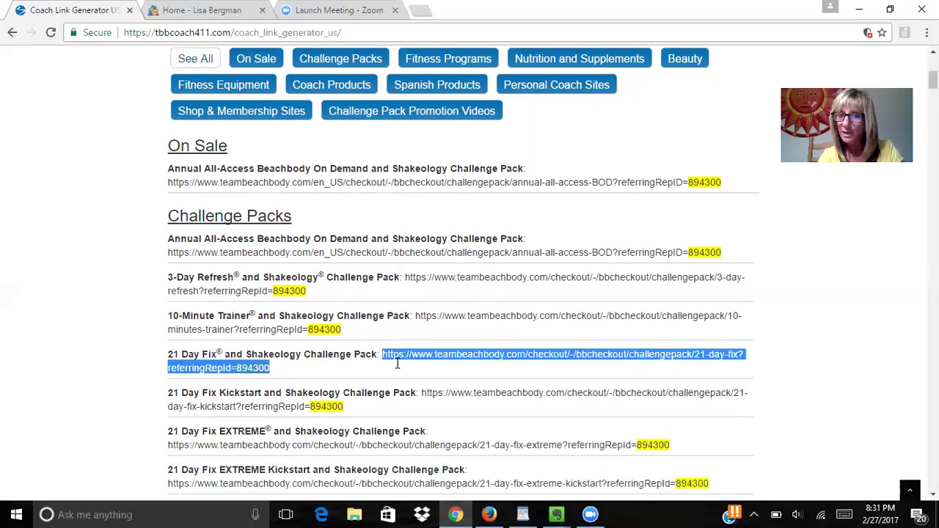
pyautogui.rightClick(408, 357)
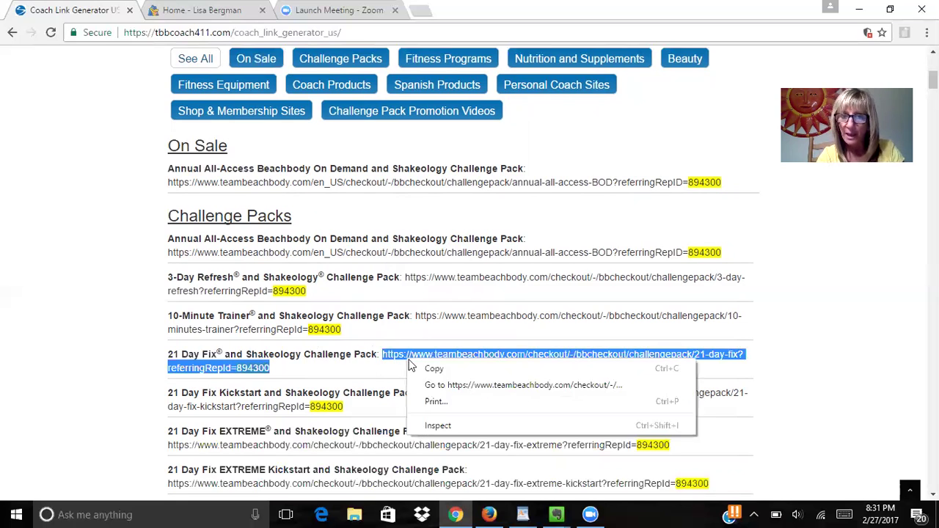
pyautogui.click(439, 367)
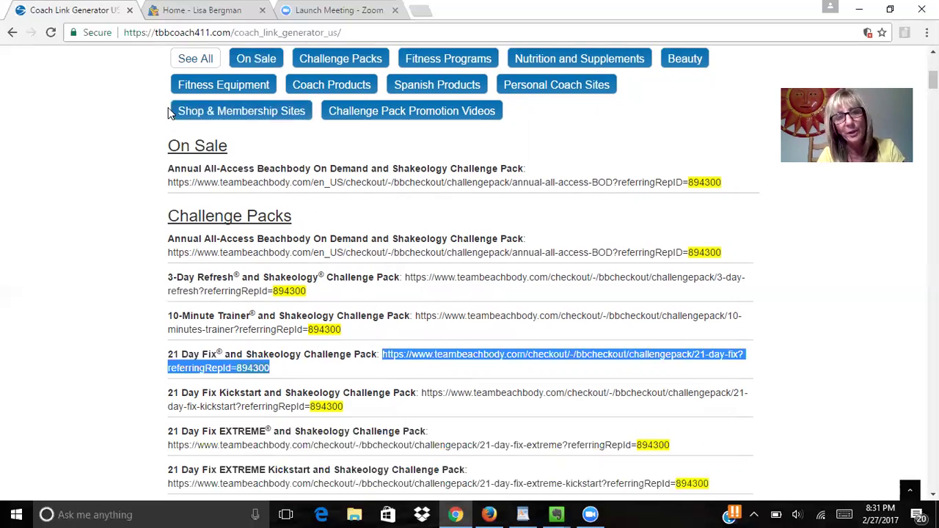
# Step: Filter the links to Challenge Packs only, then to Fitness Programs only
pyautogui.scroll(1, 168, 110)
pyautogui.scroll(-1, 168, 111)
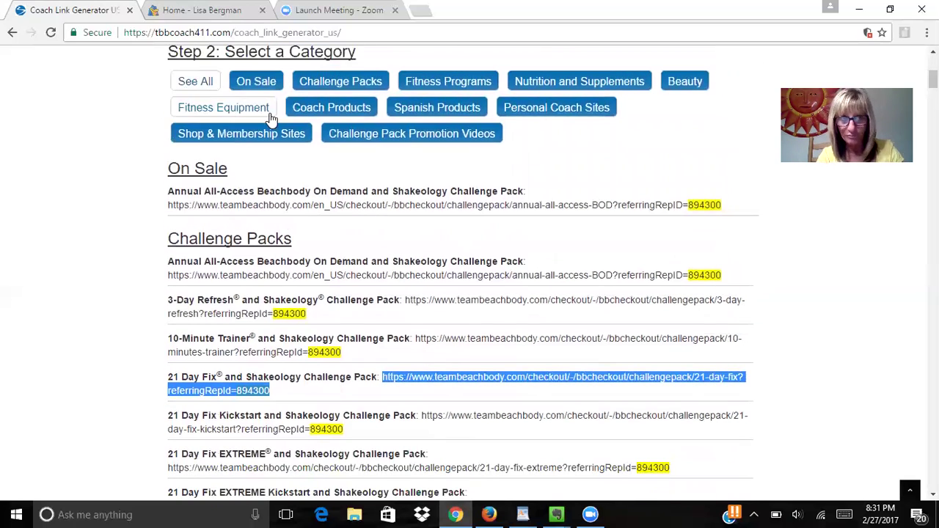
pyautogui.click(351, 81)
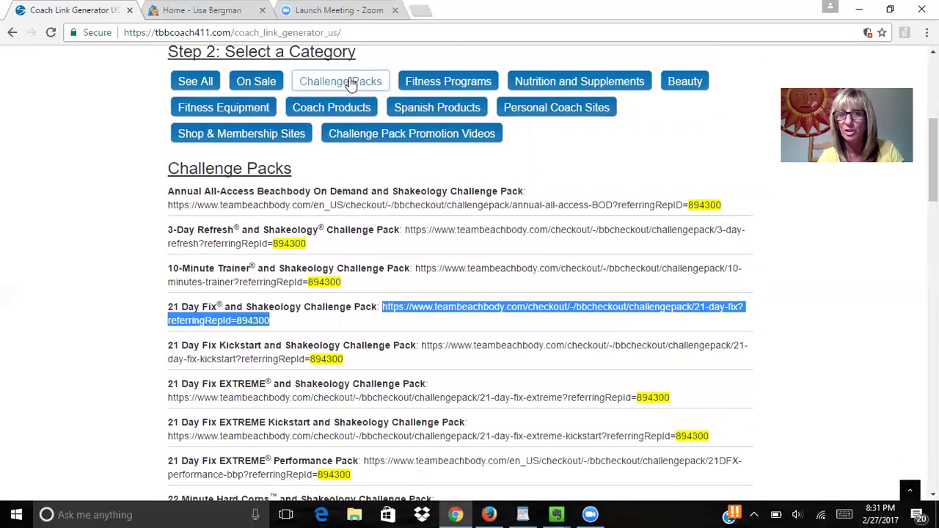
pyautogui.click(428, 85)
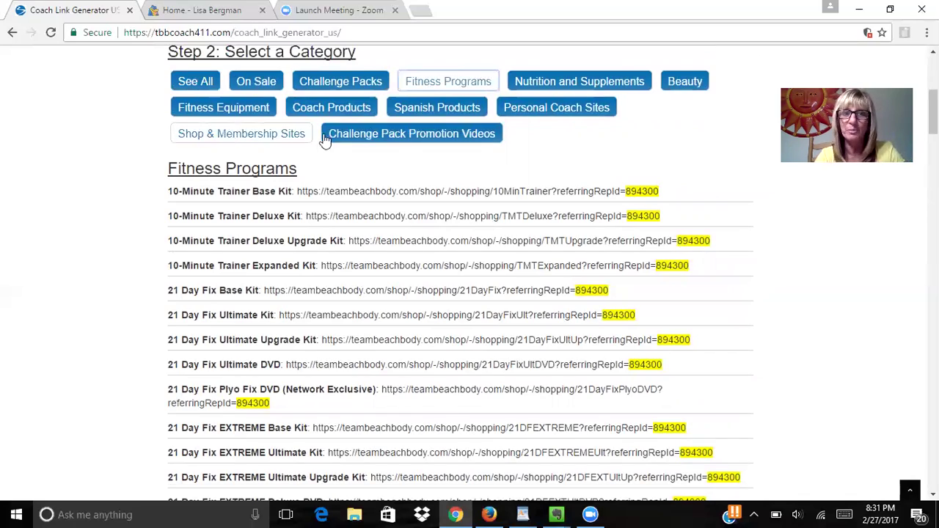
pyautogui.scroll(3, 373, 176)
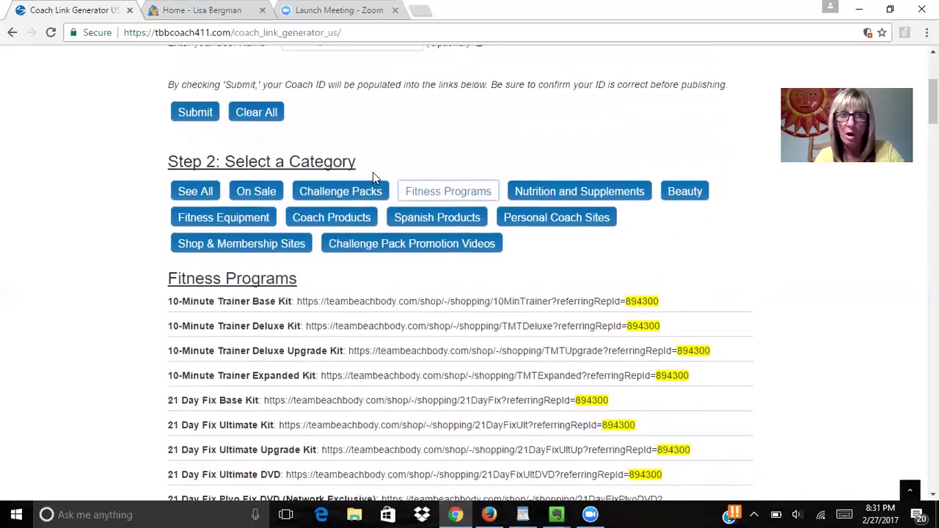
pyautogui.scroll(-3, 372, 176)
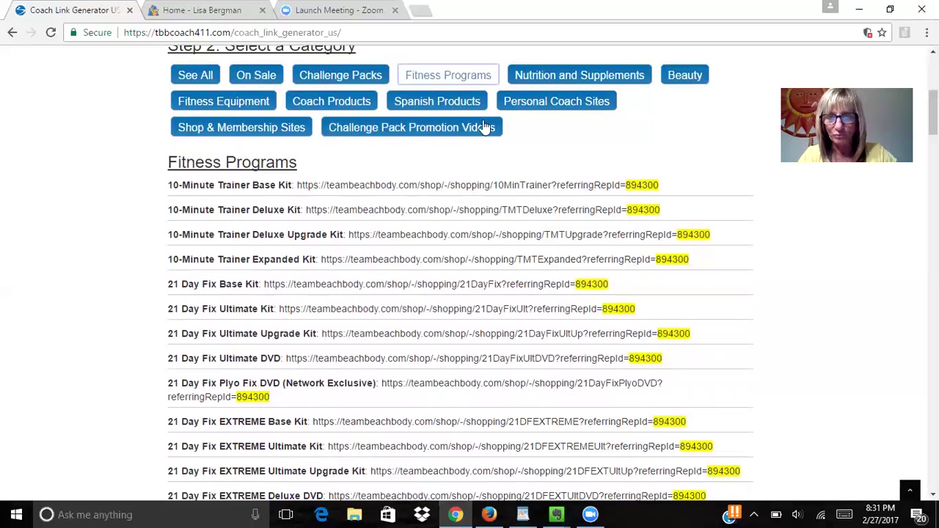
# Step: Show the Personal Coach Sites links, then the Coach Products and Tools links
pyautogui.click(565, 105)
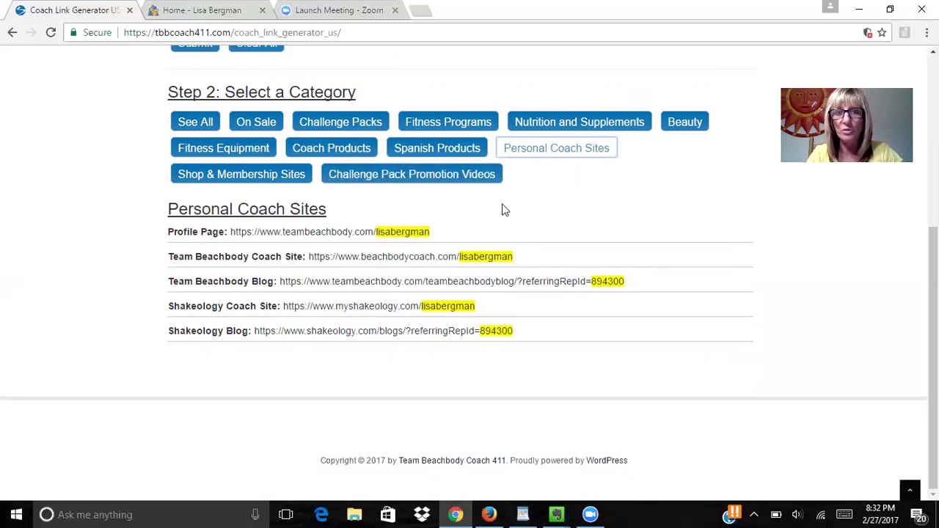
pyautogui.click(332, 150)
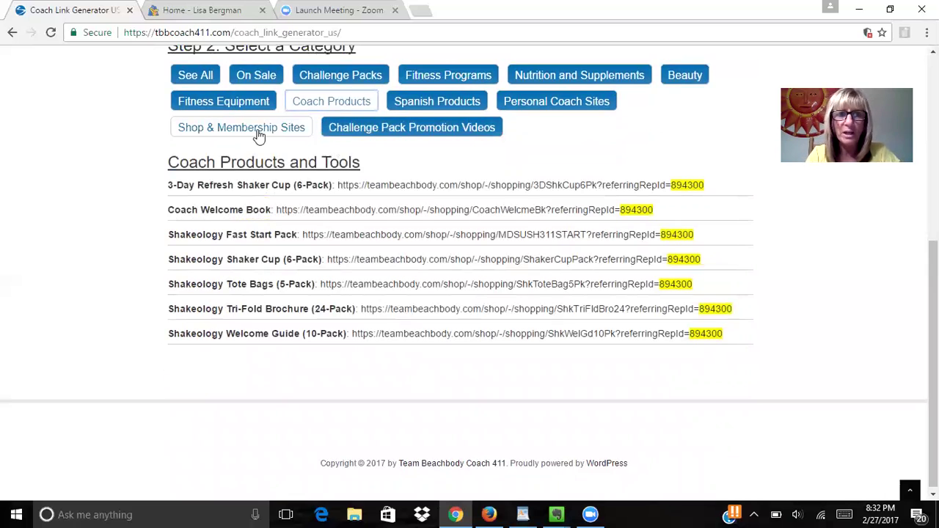
pyautogui.scroll(1, 350, 132)
pyautogui.scroll(2, 350, 132)
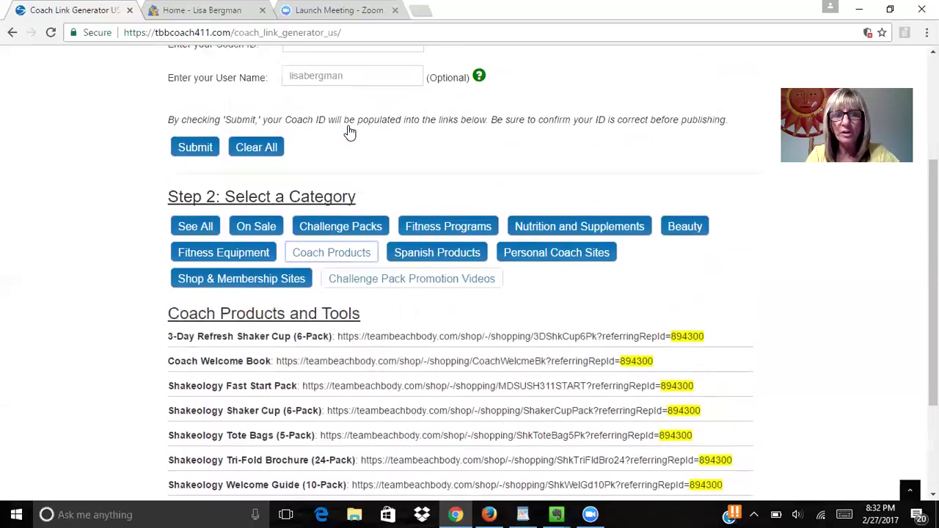
# Step: Display the links for every category with See All
pyautogui.click(206, 258)
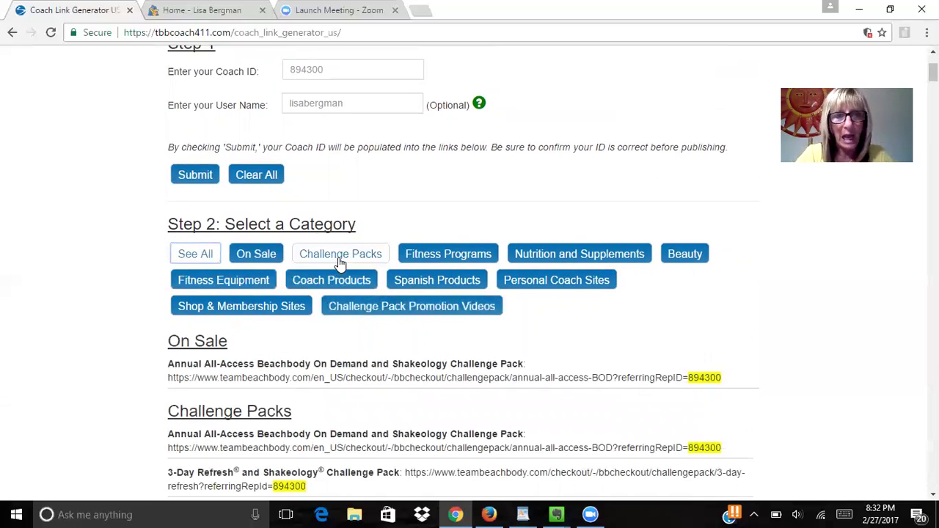
pyautogui.click(339, 258)
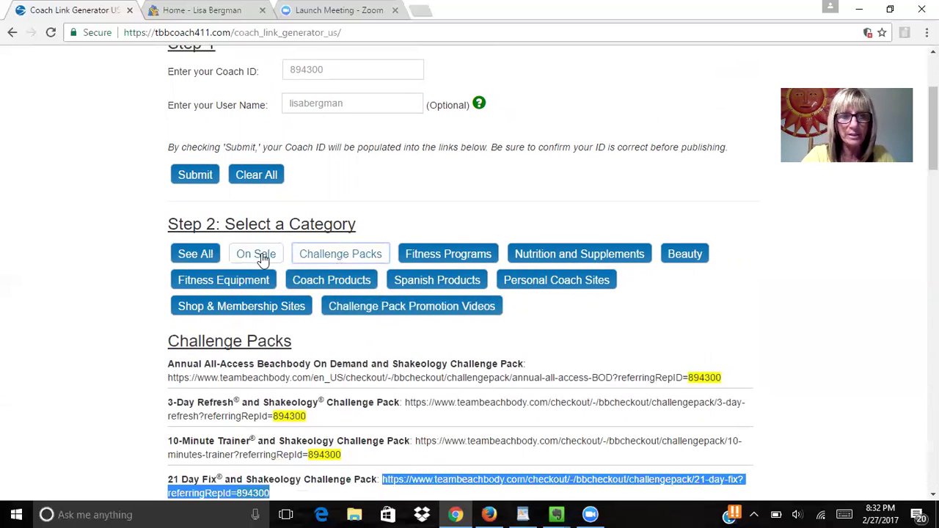
pyautogui.click(179, 262)
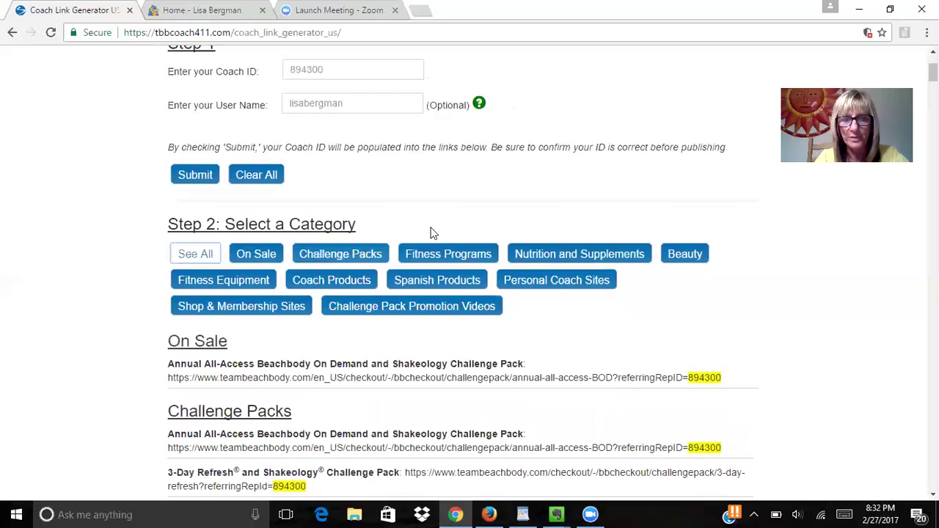
pyautogui.scroll(-3, 430, 233)
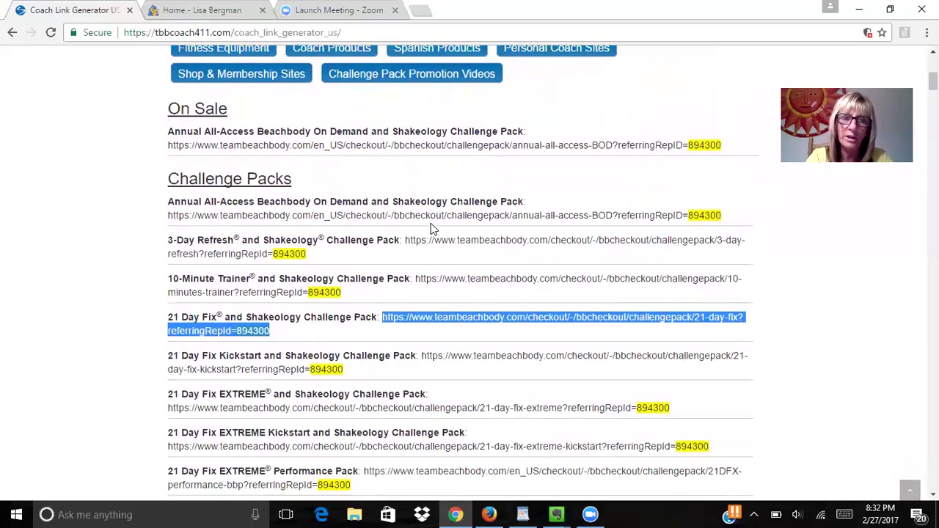
# Step: Copy the whole link list from On Sale through Challenge Pack Promotion Videos
pyautogui.moveTo(167, 110); pyautogui.dragTo(452, 496)
pyautogui.scroll(-20, 452, 484)
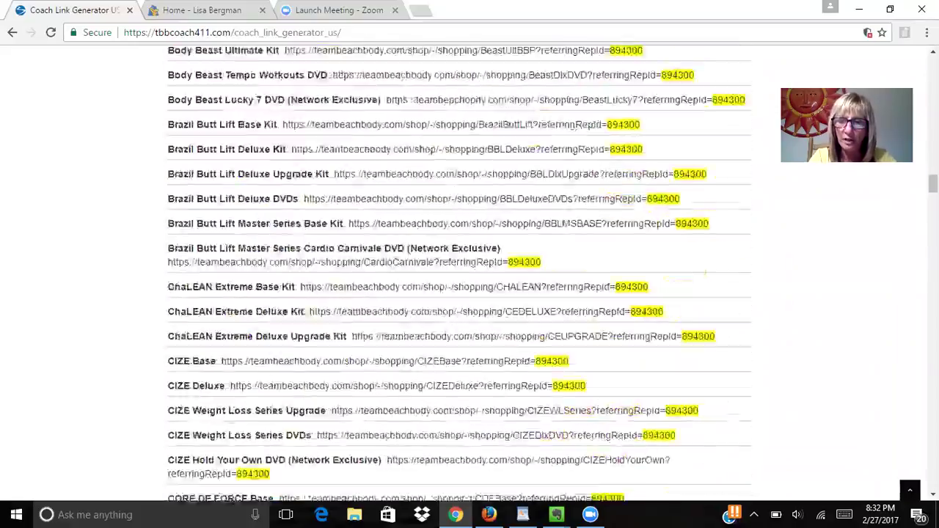
pyautogui.moveTo(534, 500); pyautogui.dragTo(708, 332)
pyautogui.rightClick(707, 332)
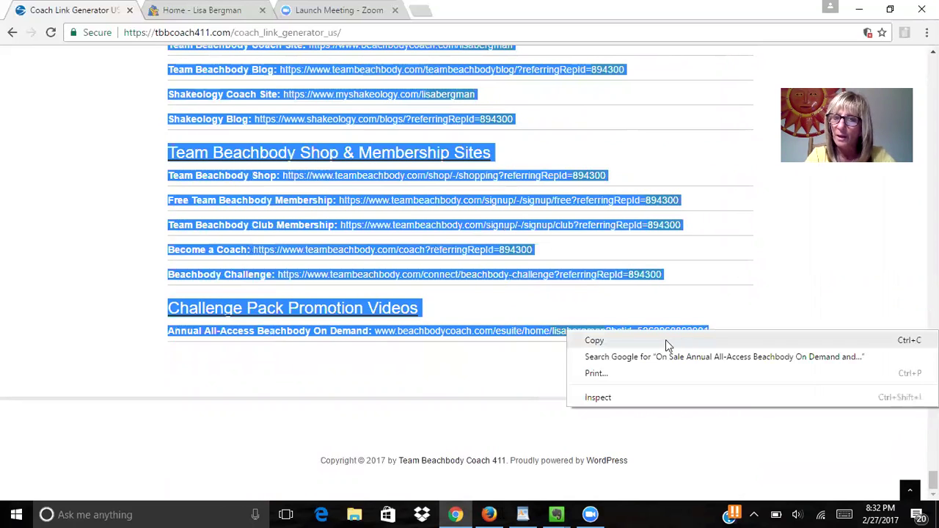
pyautogui.click(665, 340)
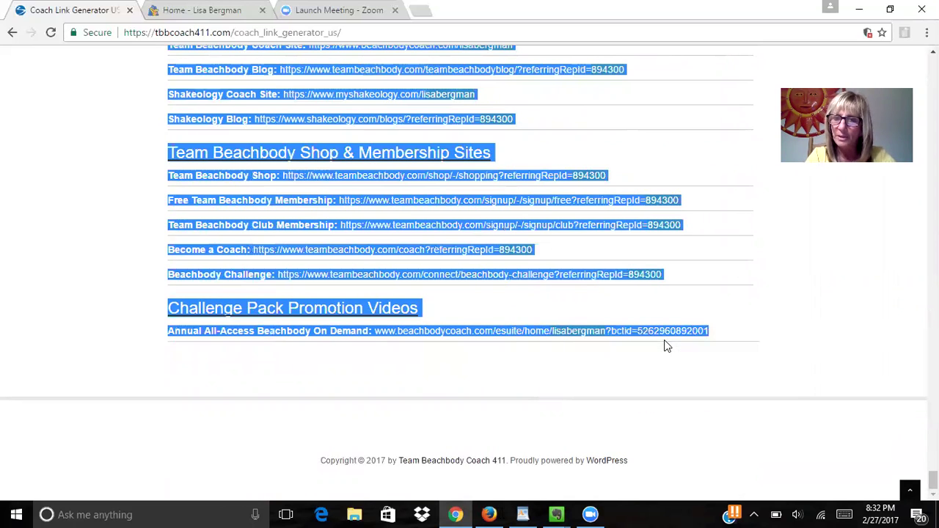
# Step: Paste the copied link list into the empty Evernote note
pyautogui.click(558, 513)
pyautogui.click(612, 461)
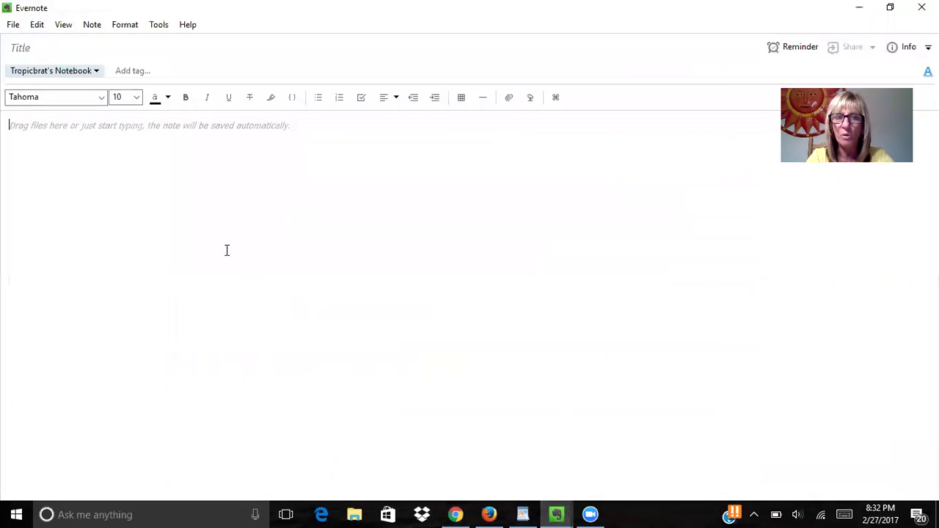
pyautogui.rightClick(147, 166)
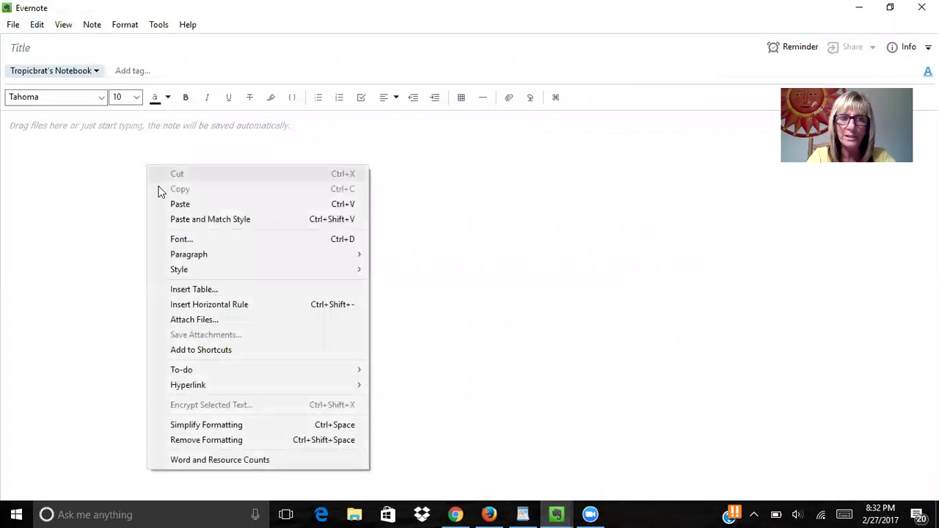
pyautogui.click(172, 201)
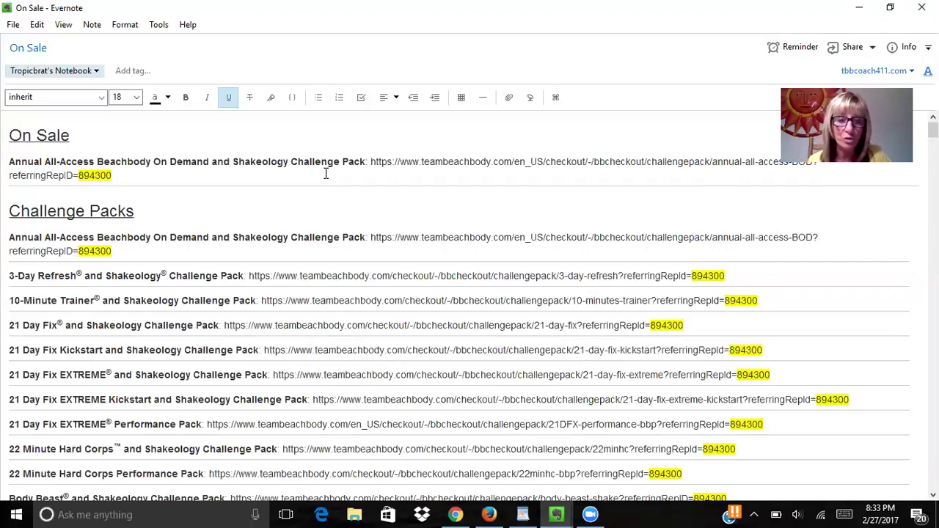
pyautogui.scroll(-4, 232, 243)
pyautogui.scroll(-20, 232, 243)
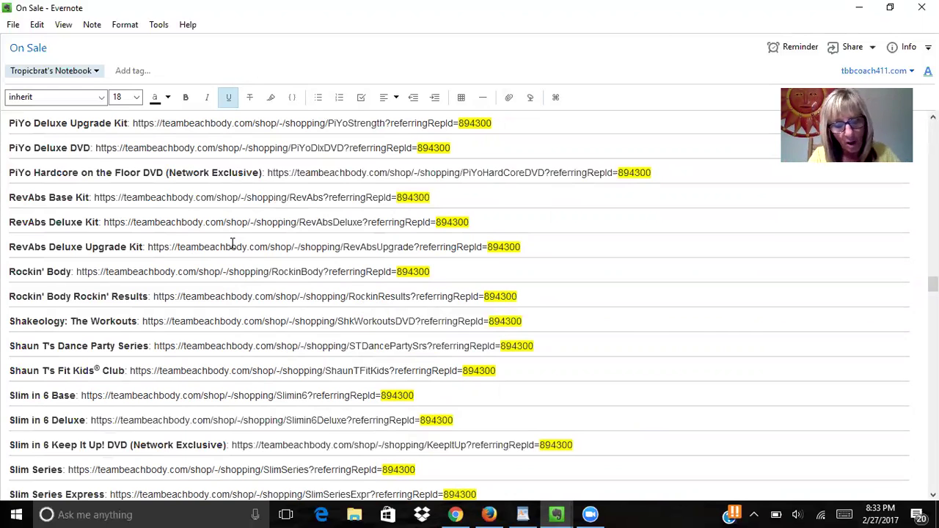
pyautogui.scroll(-4, 233, 243)
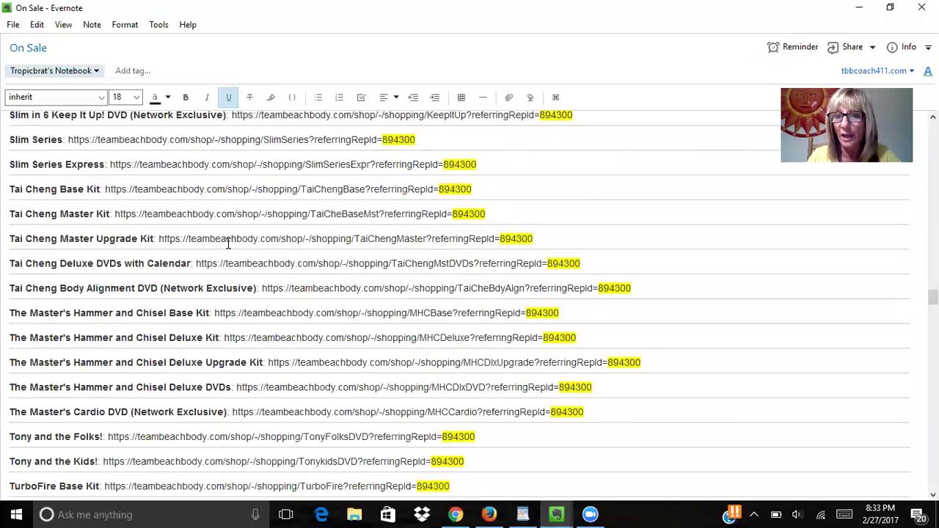